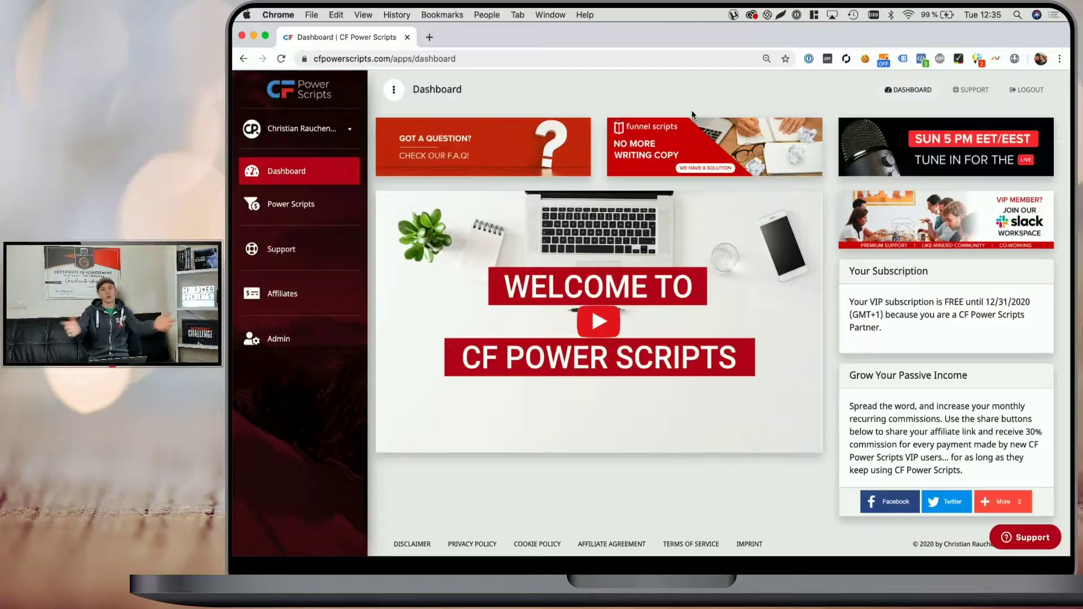
- Go to the Power Scripts overview and open one funnel's Power Scripts Development page
click(295, 205)
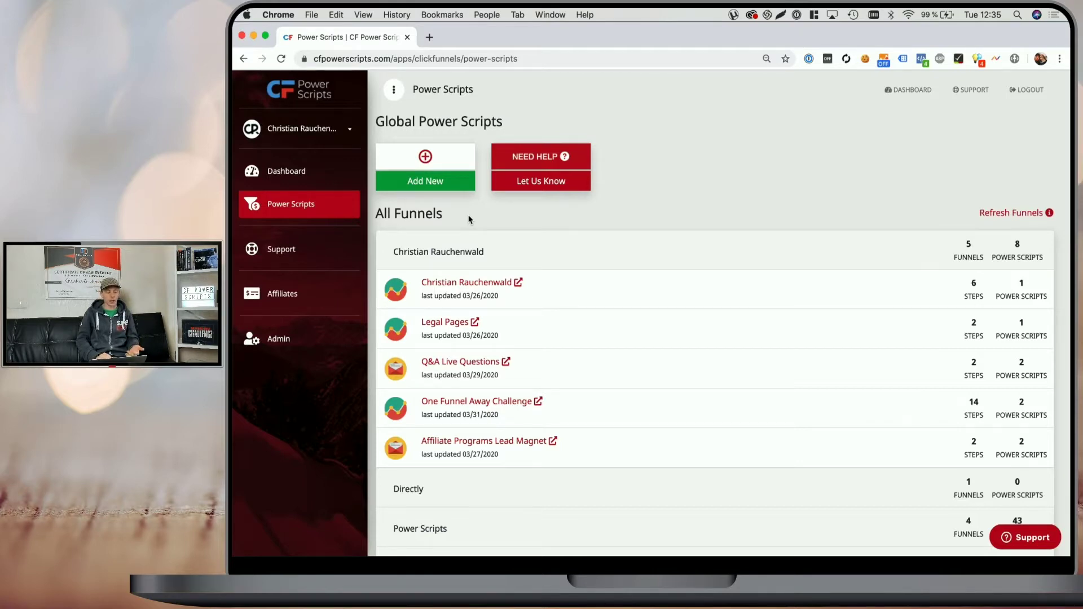
scroll(468, 219, down, 2)
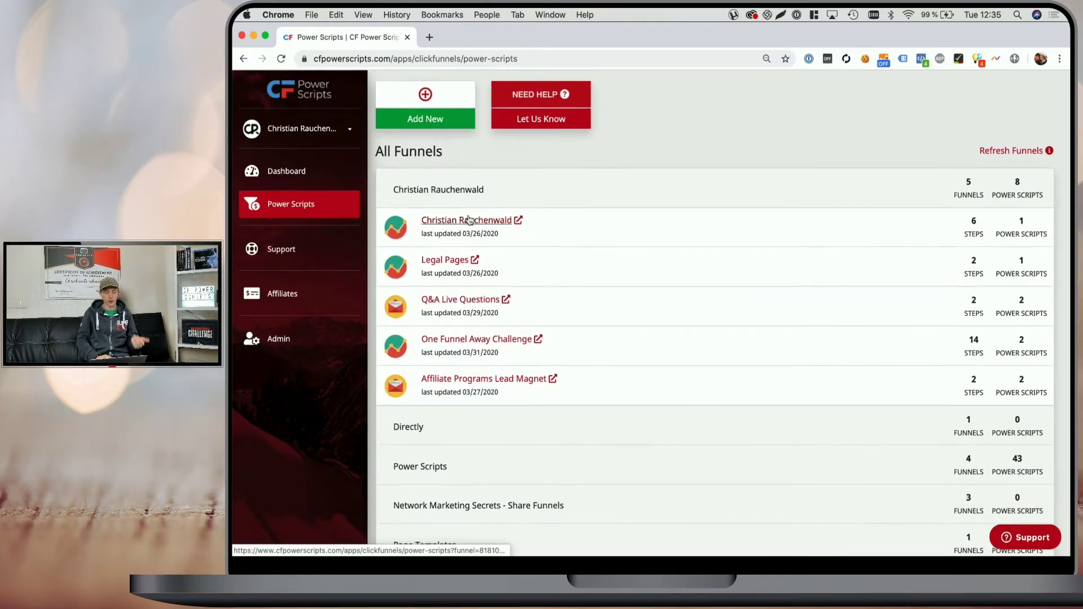
click(427, 462)
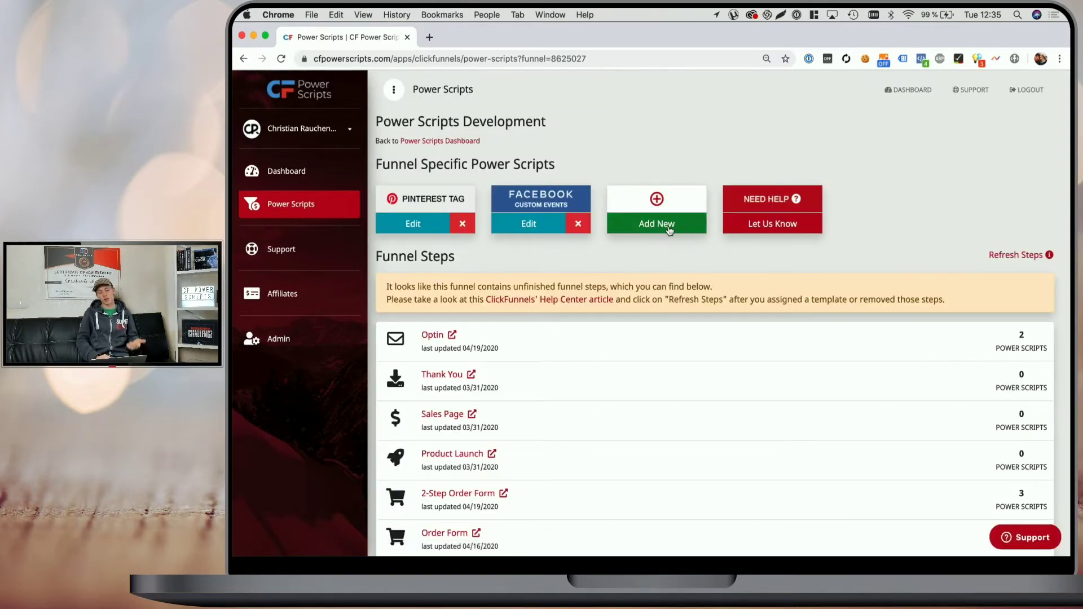
- Add the CF Translate power script, found by filtering for 'trans', and open its Right To Left choices
click(669, 225)
click(718, 117)
text(tr)
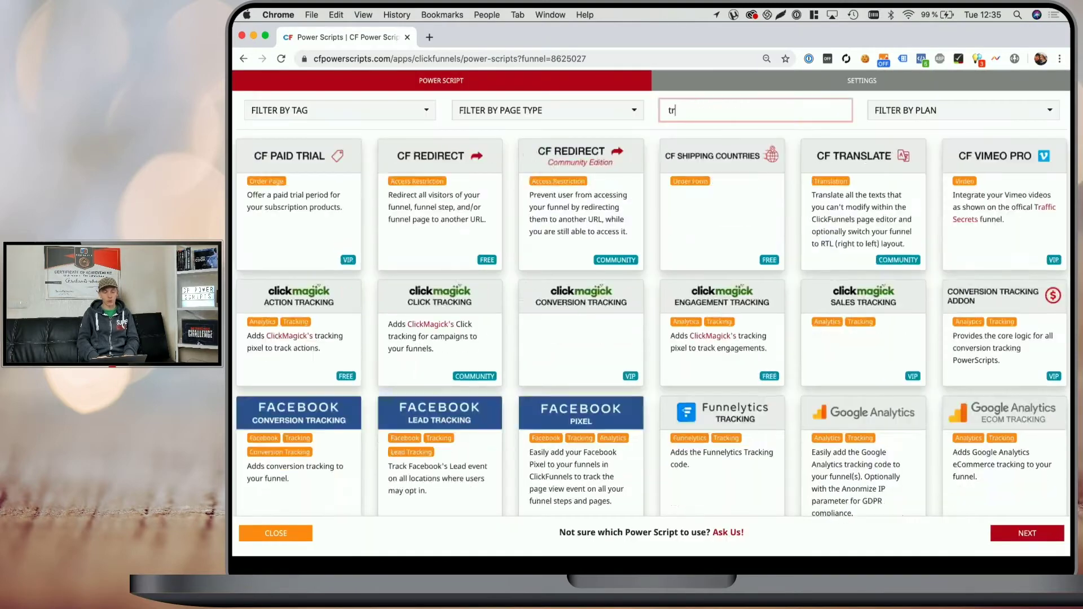
text(ans)
click(313, 240)
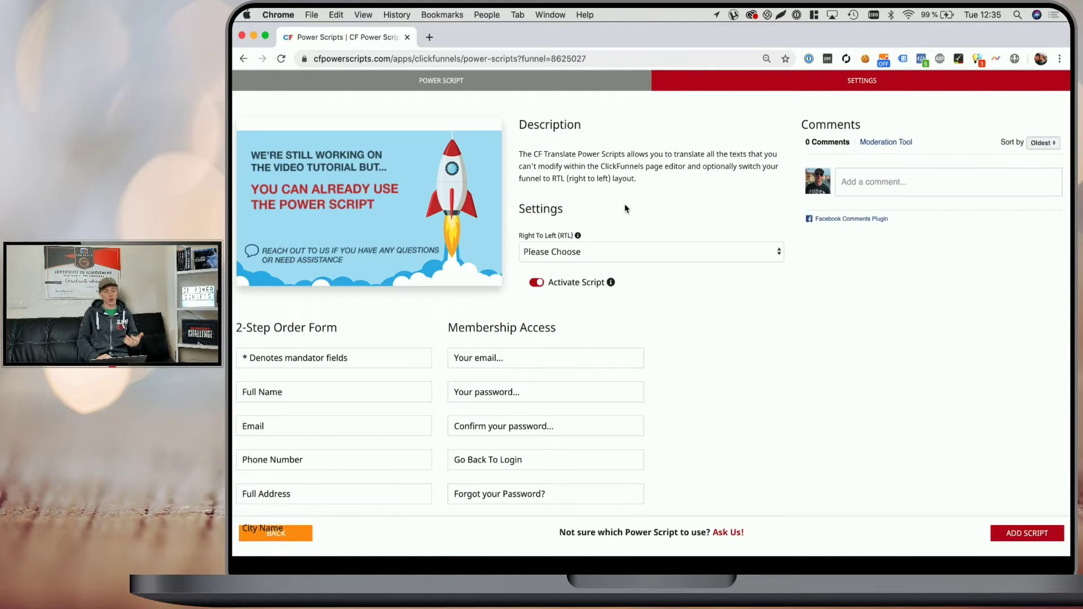
click(601, 253)
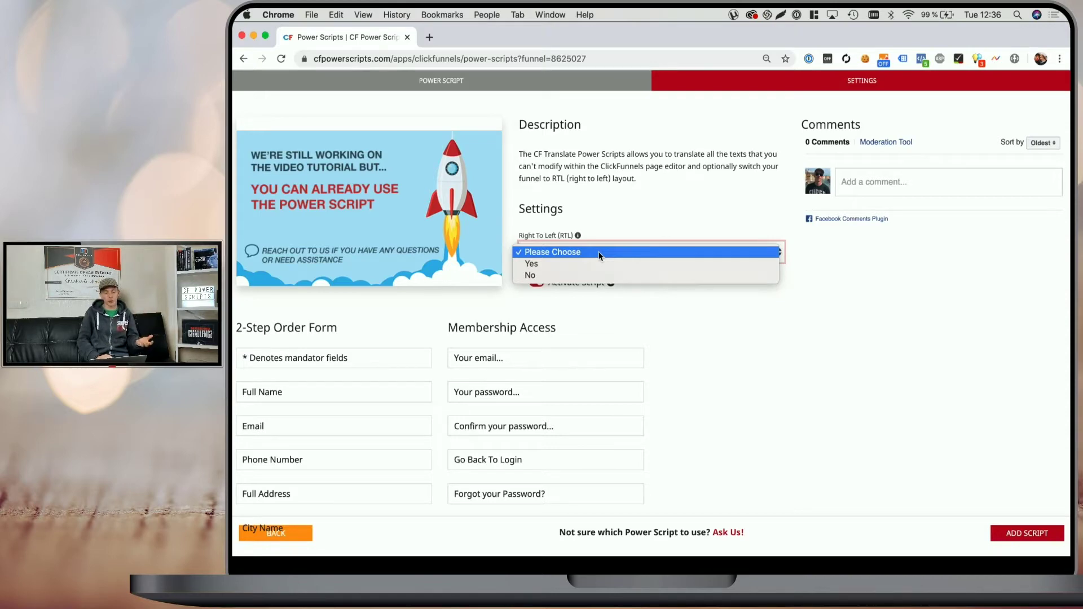
click(579, 275)
scroll(616, 272, down, 5)
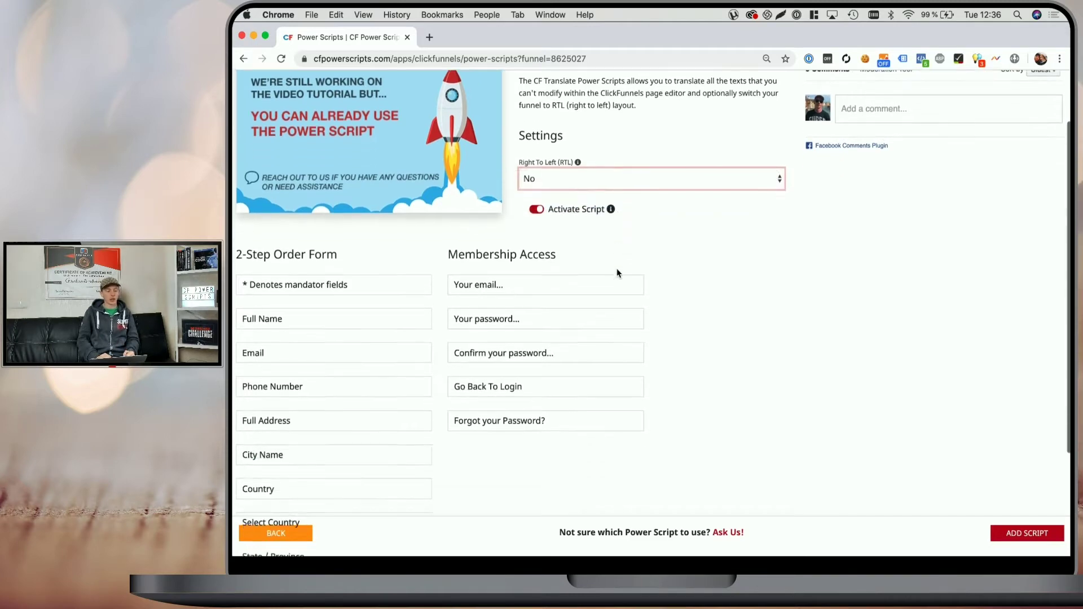
scroll(616, 273, down, 2)
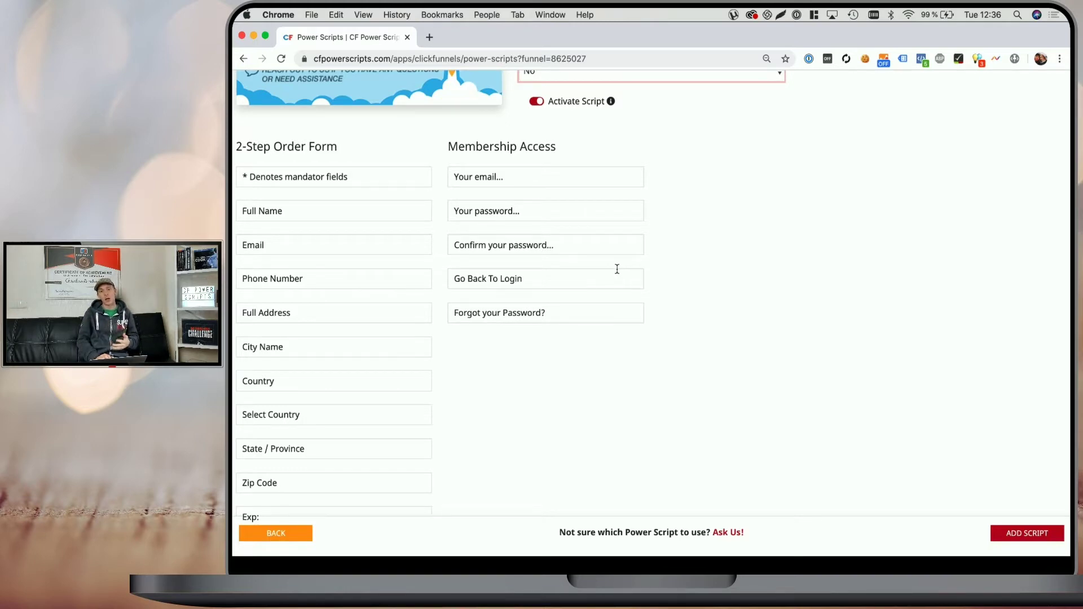
scroll(674, 262, up, 5)
scroll(674, 263, down, 2)
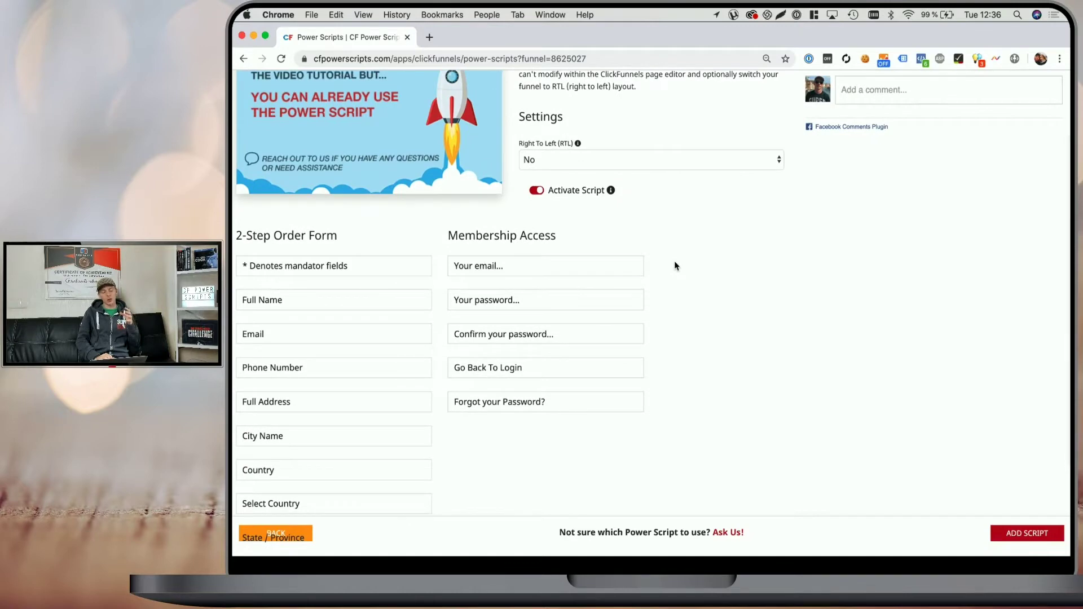
scroll(674, 262, down, 2)
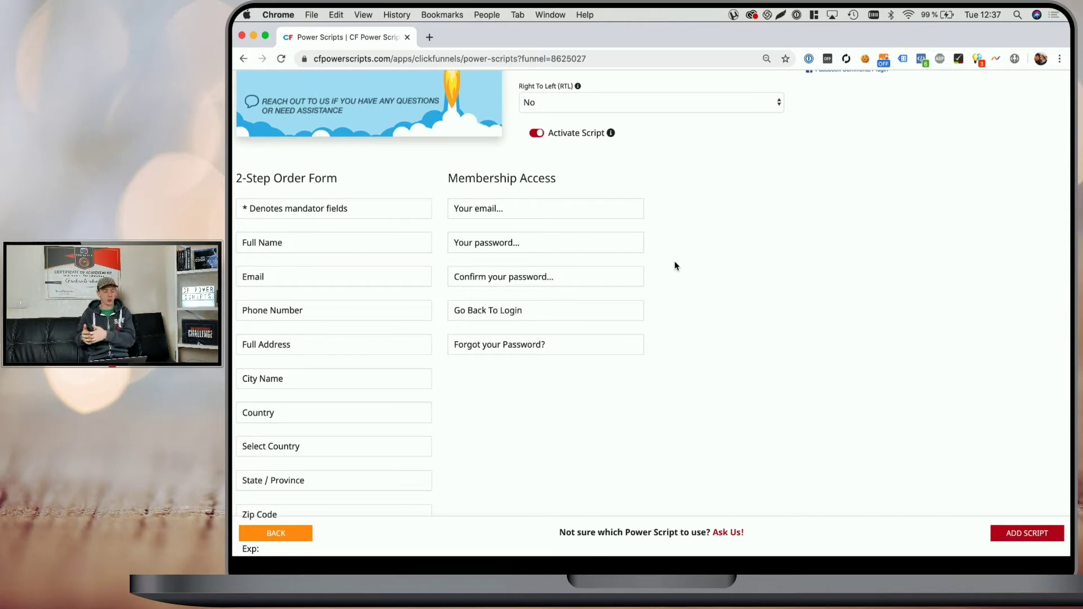
- Enter German field texts: Erforderlich, Name, Deine Email, Telefon, Adresse, Stadt, Land, PLZ and more
click(379, 210)
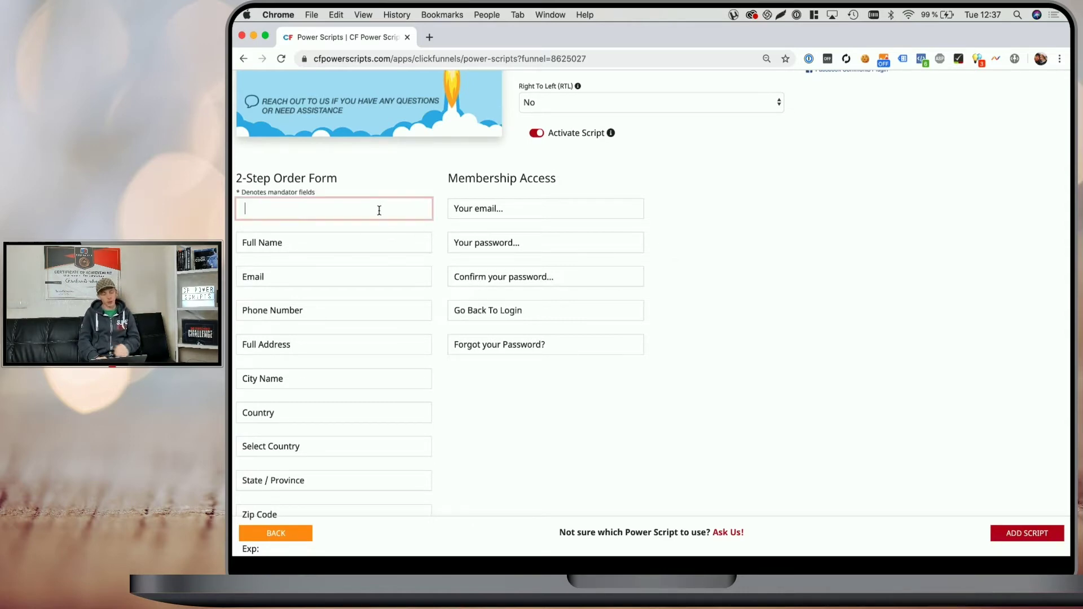
scroll(379, 211, down, 2)
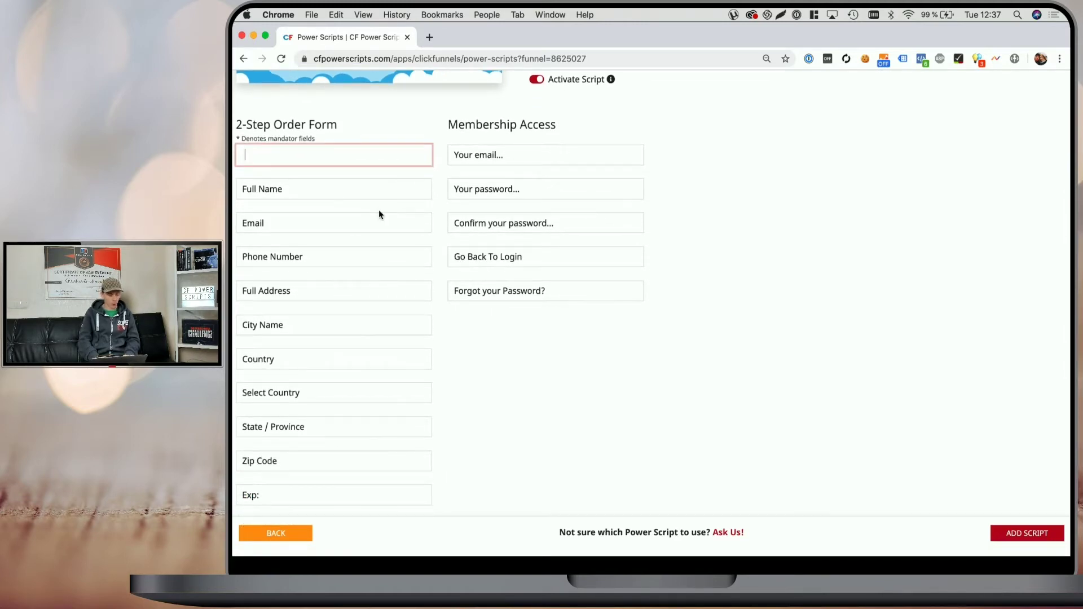
text(Erforderlich)
key(Tab)
text(Name)
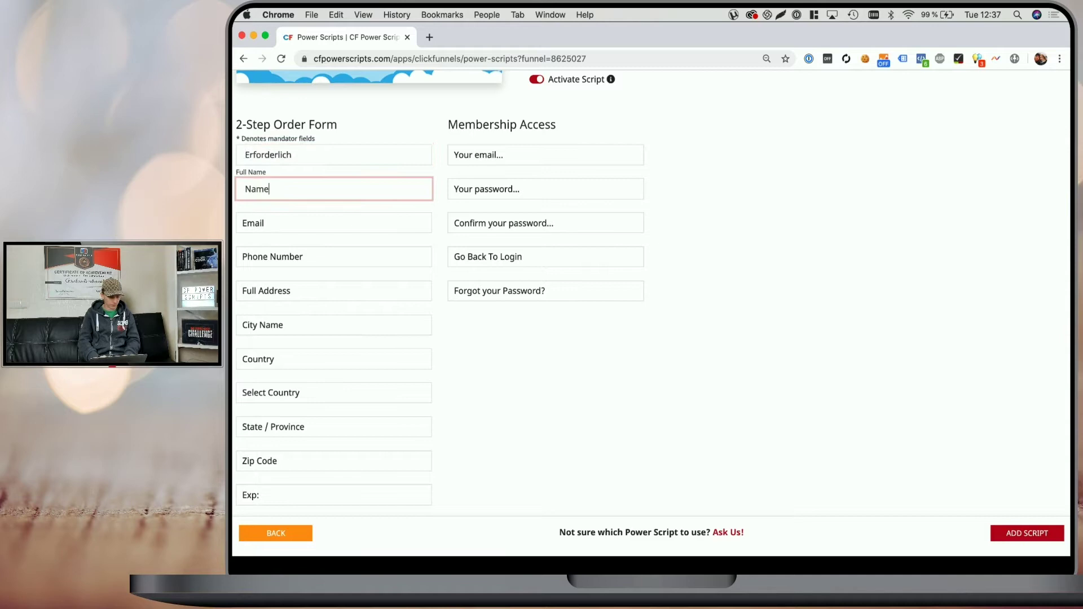
key(Tab)
text(Deine Email)
key(Tab)
text(Telefon	Adresse)
key(Tab)
text(Stadt)
key(Tab)
text(Land)
key(Tab)
text(Wähle Dein Land)
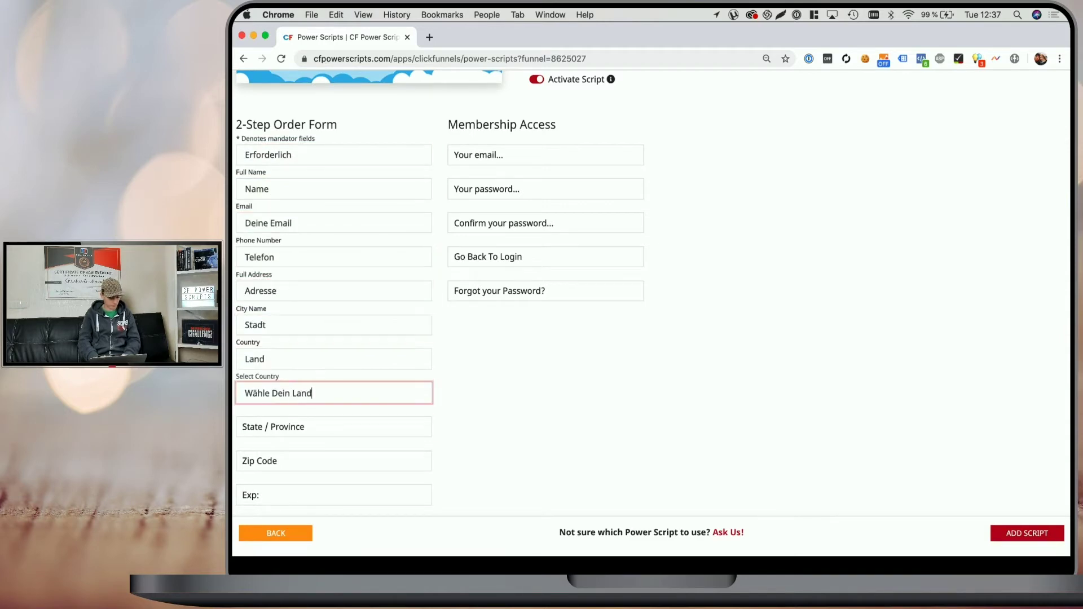
text(	Bundesland	PLZ	Ablaufdatum	Deine Email	Dein Password	Bestätige dein Password	Zurück zum Login	Password vergessen)
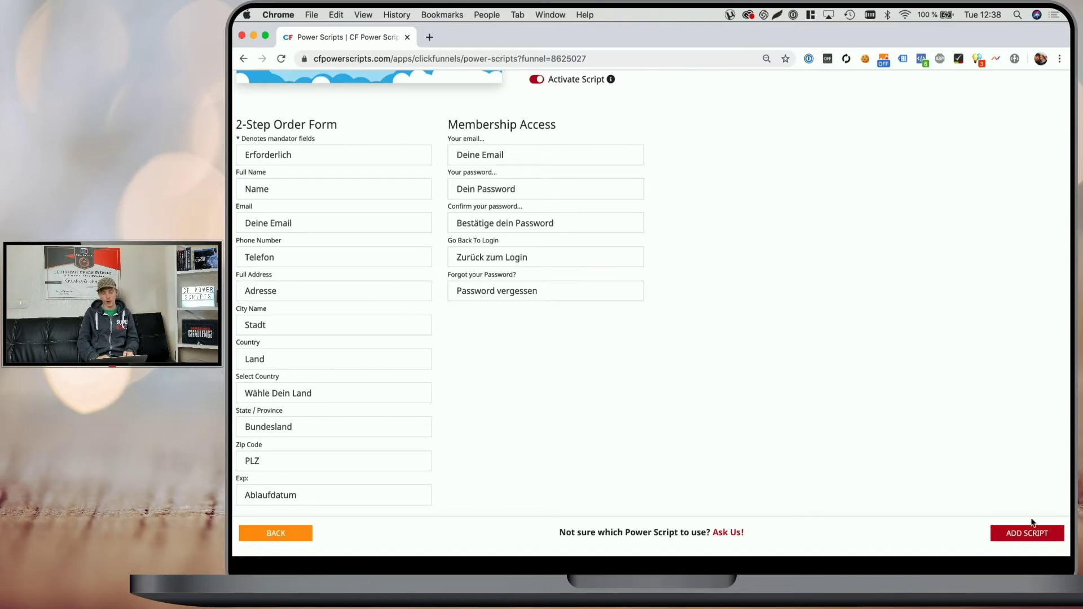
- Add the CF Translate script to the funnel and bring up the 2-Step Order Form step's options
click(1023, 536)
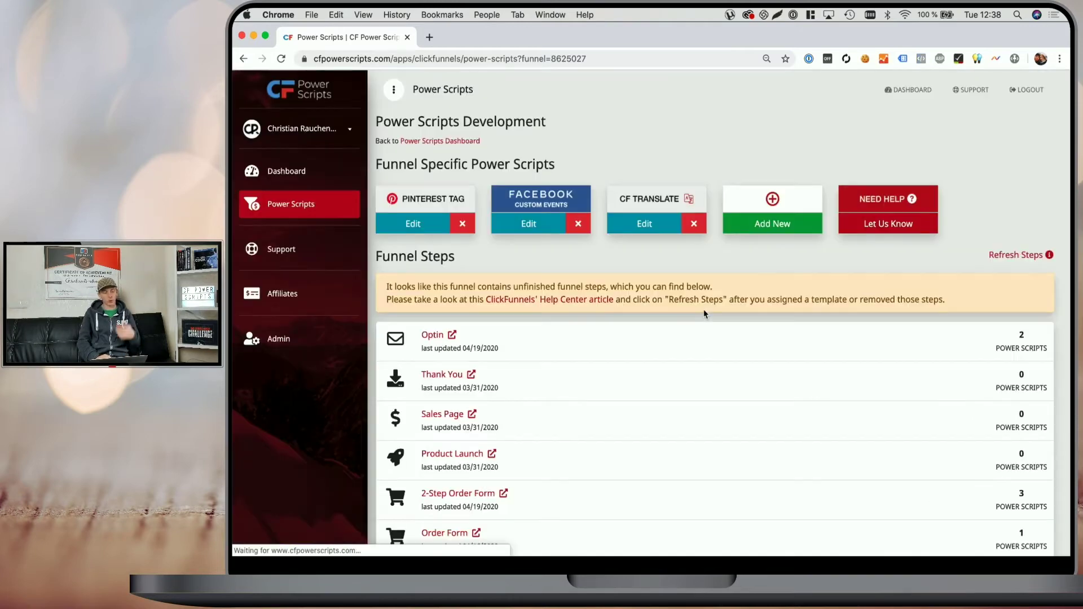
scroll(570, 349, down, 5)
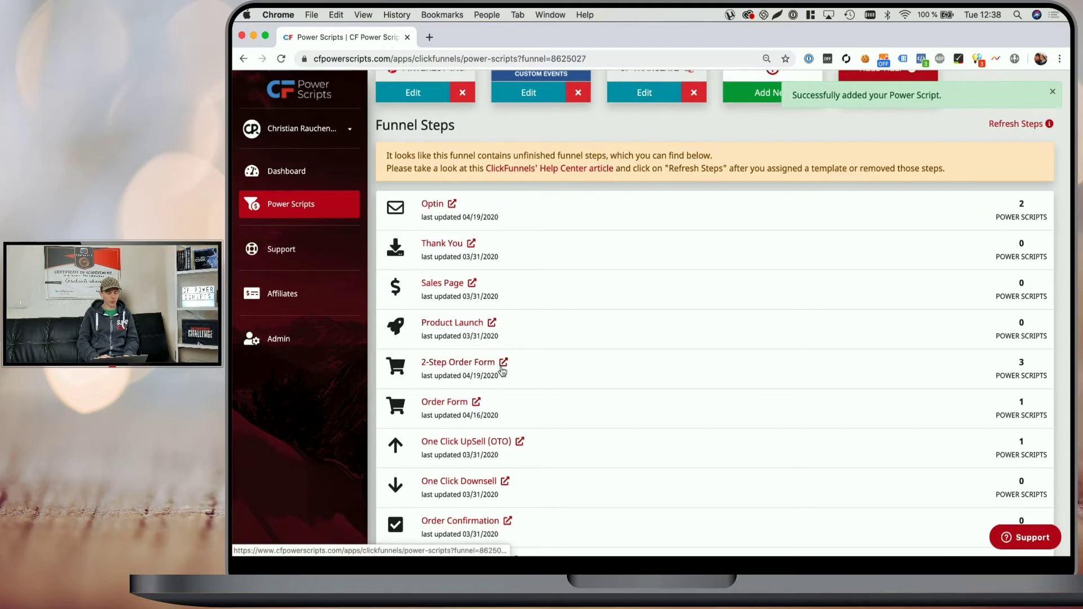
click(502, 367)
- Open the live 2-Step Order Form step and scroll down to the order form
click(635, 341)
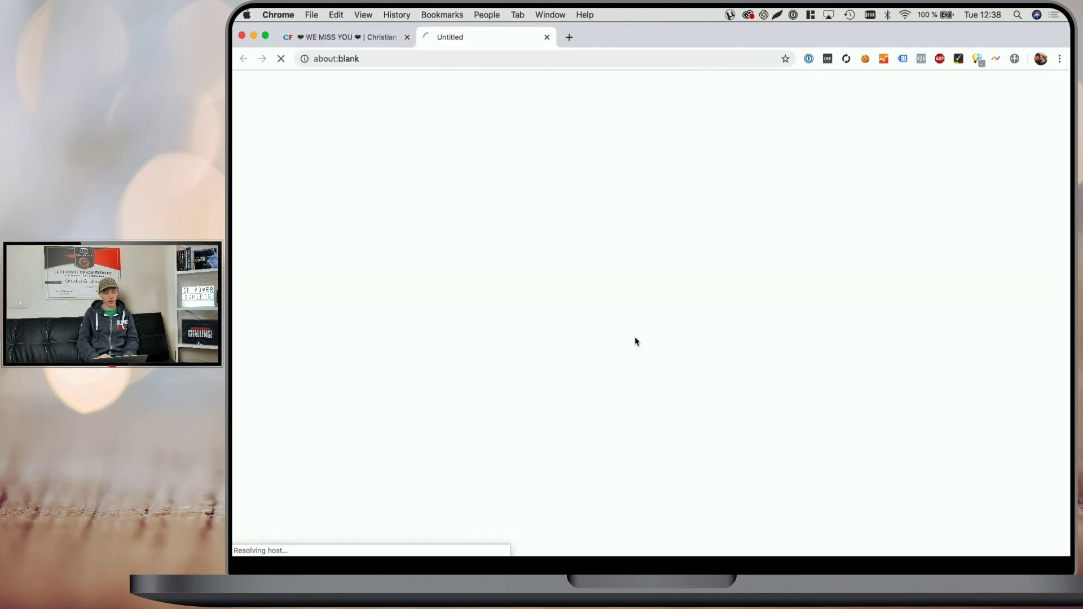
scroll(634, 309, down, 10)
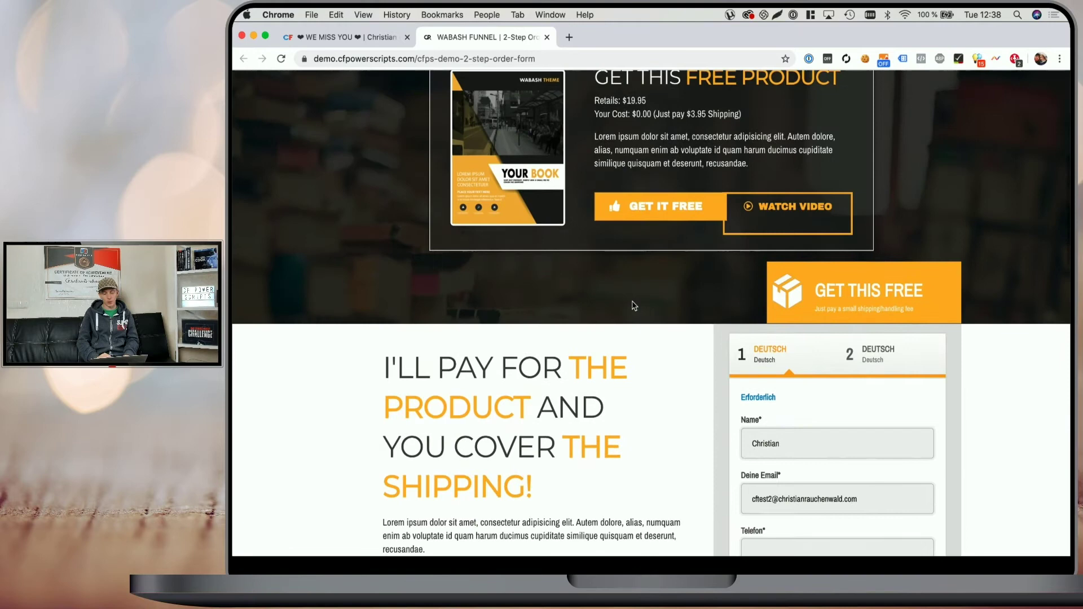
scroll(633, 305, down, 5)
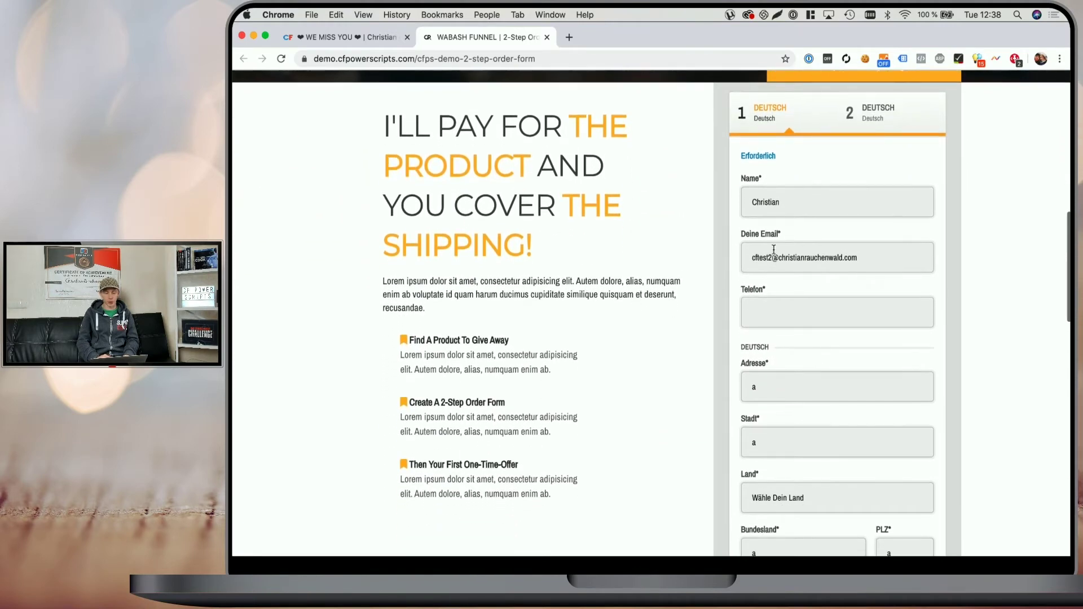
scroll(772, 338, down, 1)
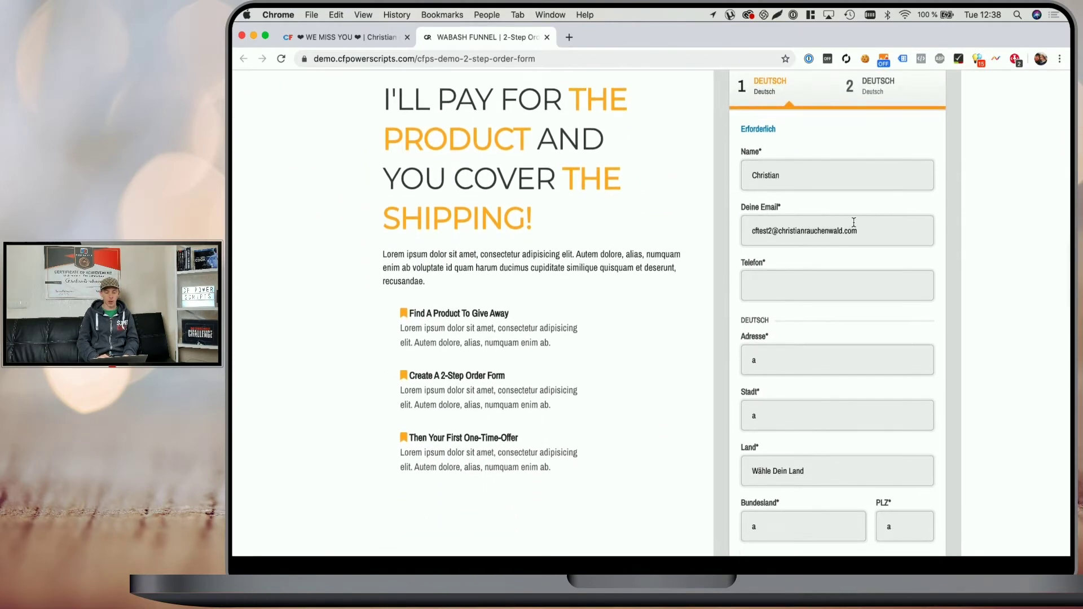
- Clear the prefilled email to reveal the 'Deine Email' placeholder and check the Telefon field
triple_click(853, 221)
key(BackSpace)
click(658, 235)
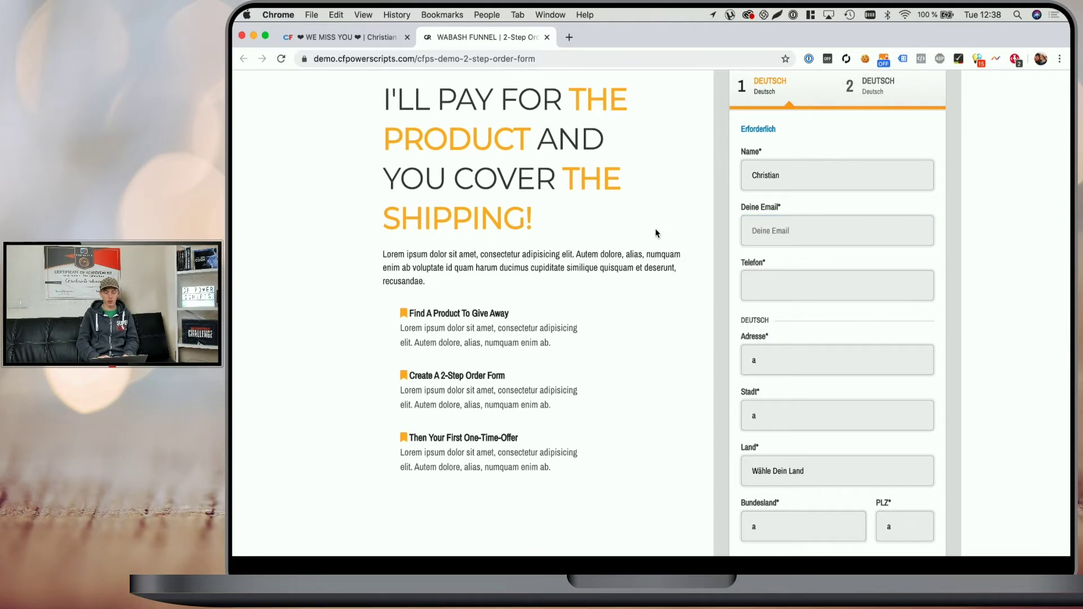
click(769, 271)
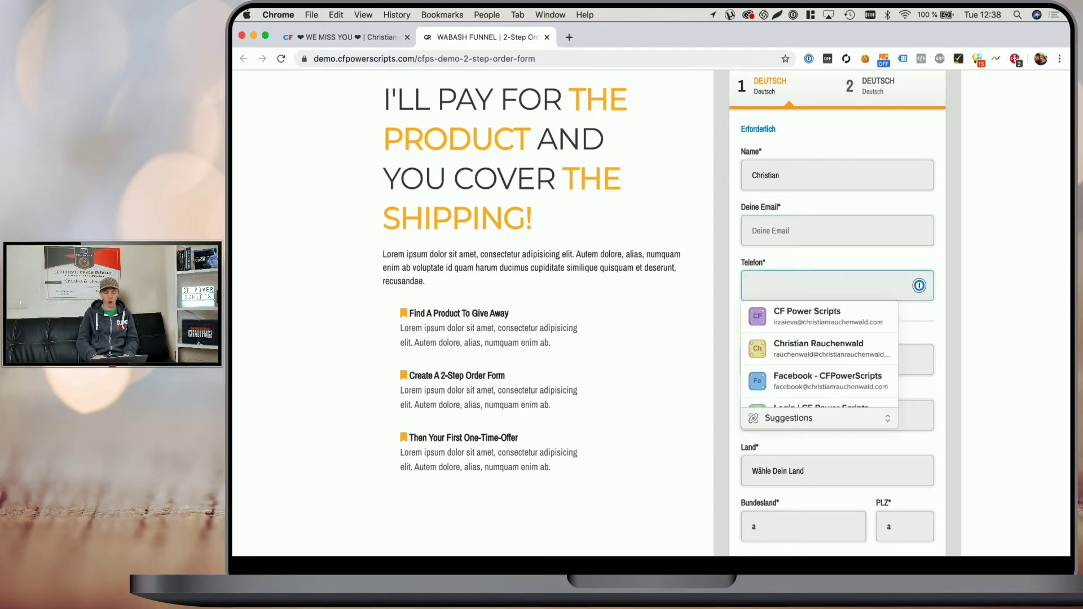
click(693, 250)
scroll(693, 250, down, 2)
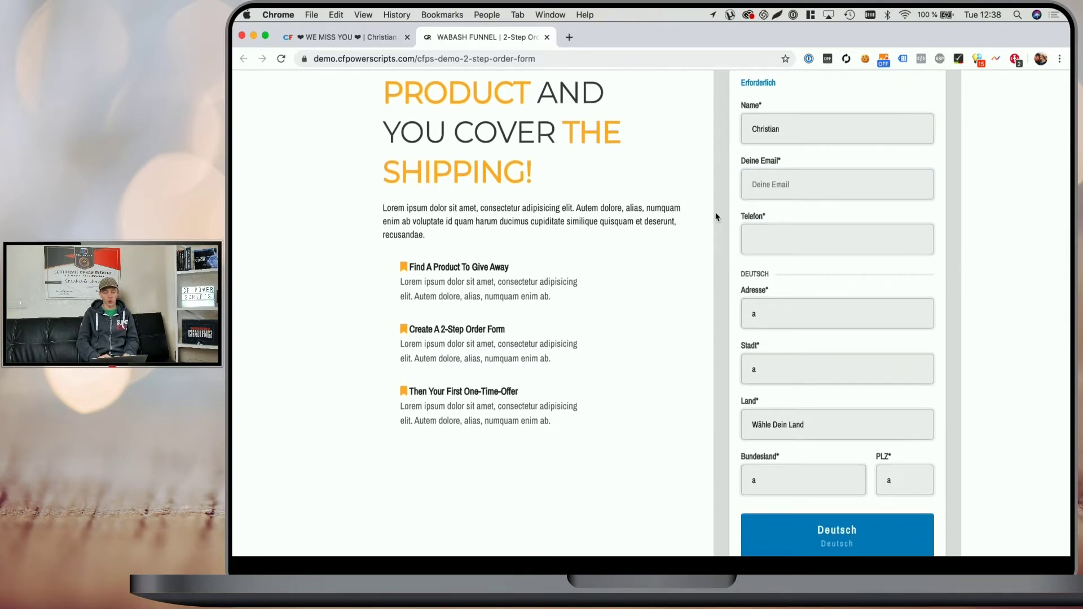
scroll(708, 211, up, 1)
scroll(709, 212, down, 2)
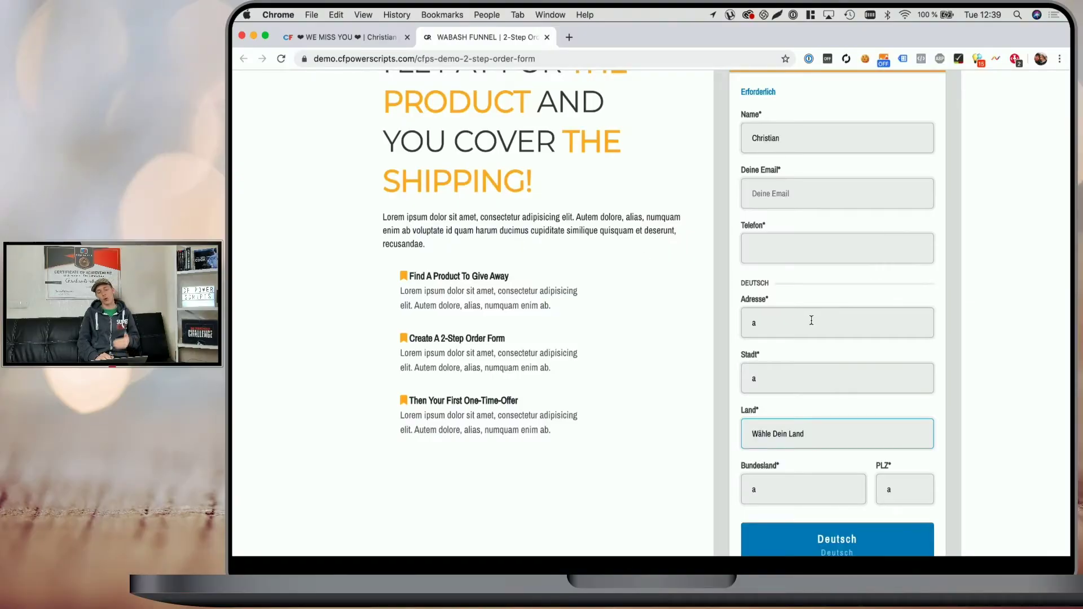
click(281, 59)
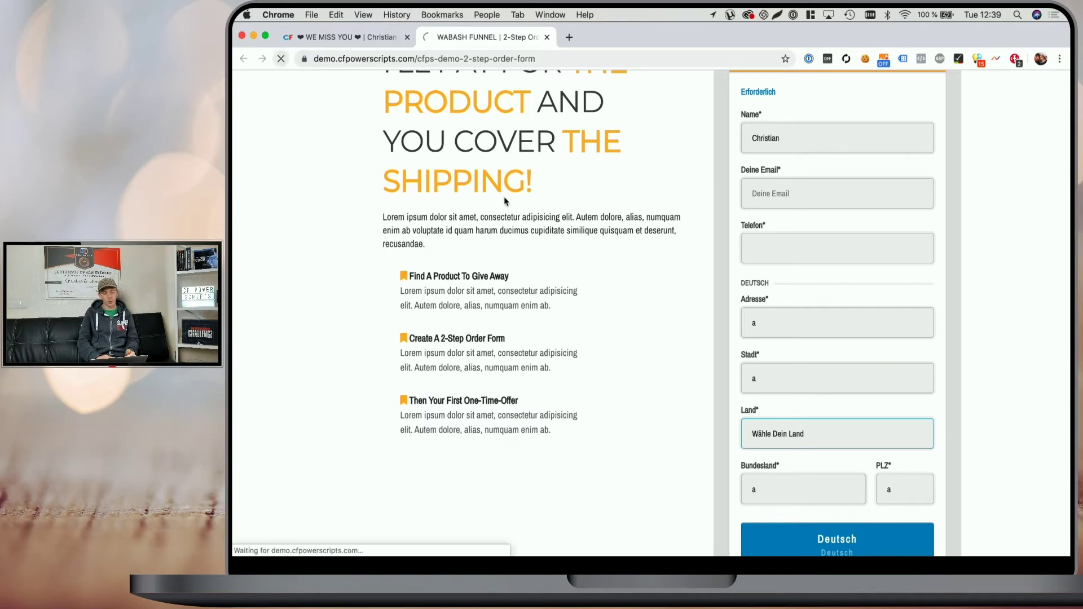
click(281, 59)
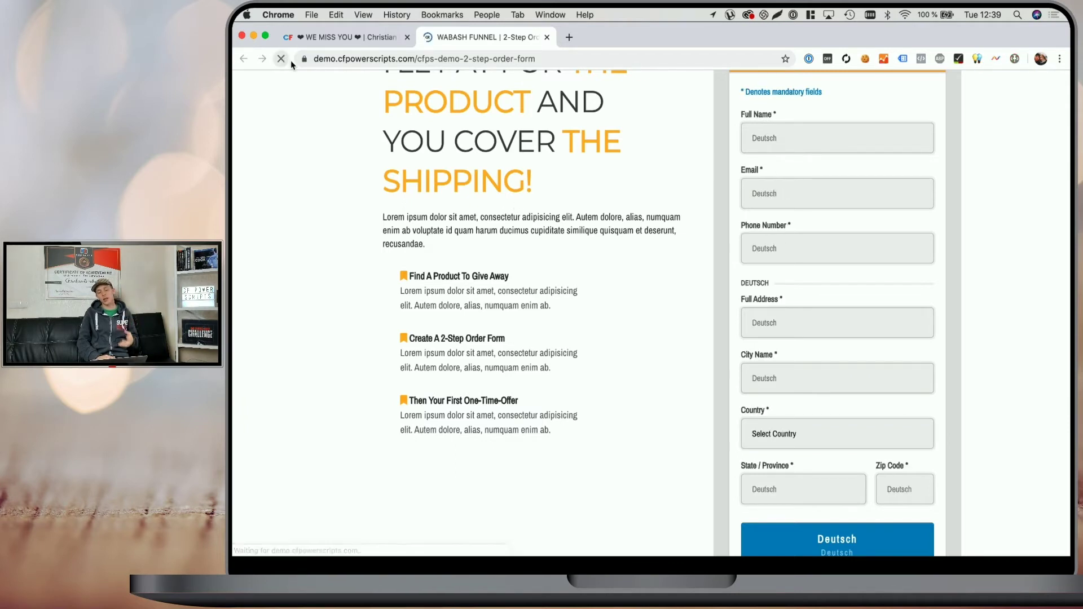